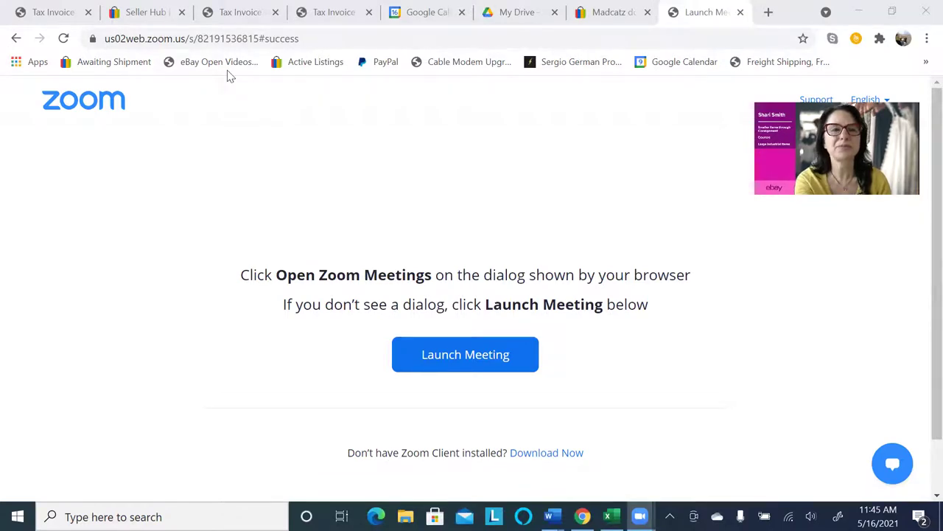
Switch to the eBay Seller Hub Reports page under Payments and review the transaction report options and the generated reports available for download.
click(140, 13)
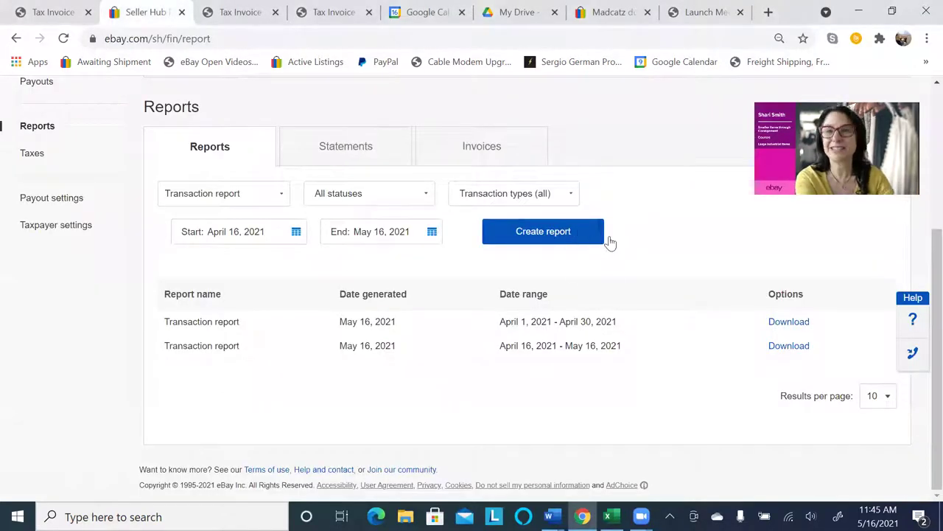
click(582, 232)
scroll(515, 236, up, 1)
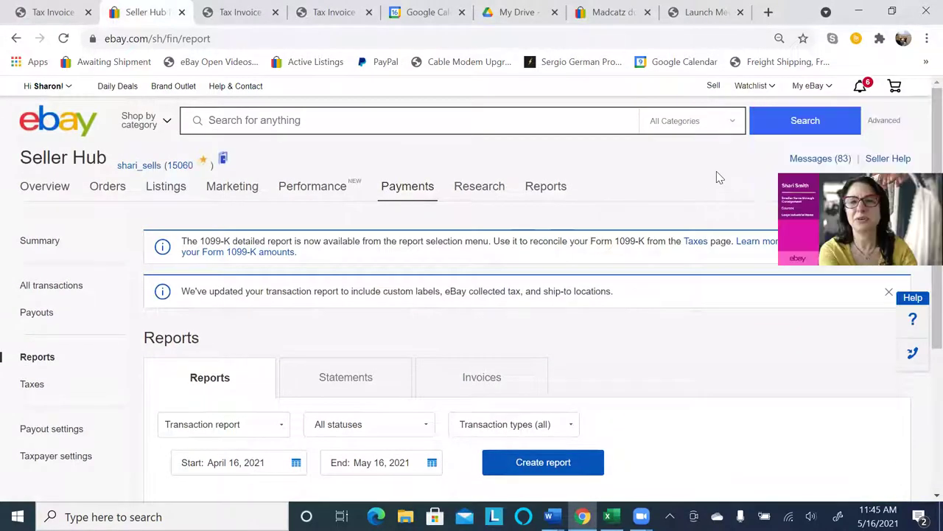
mouse_move(407, 186)
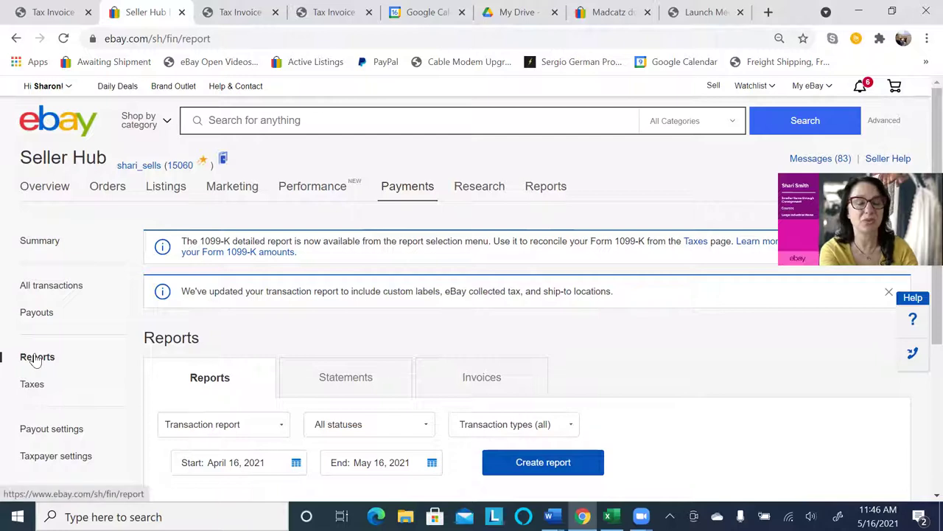
scroll(406, 302, down, 2)
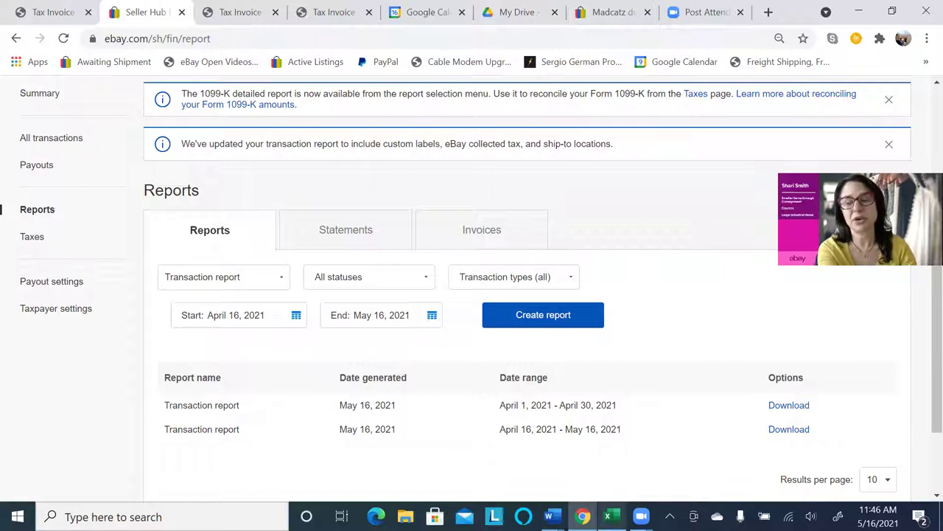
Switch to the transaction report in Excel, extending its window across the screen, and widen the gross transaction column AF.
mouse_move(623, 507)
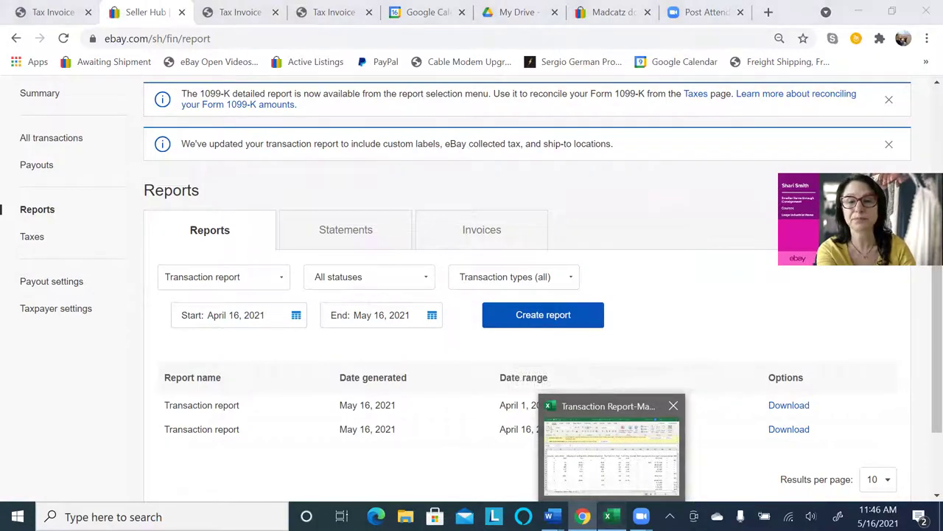
click(612, 449)
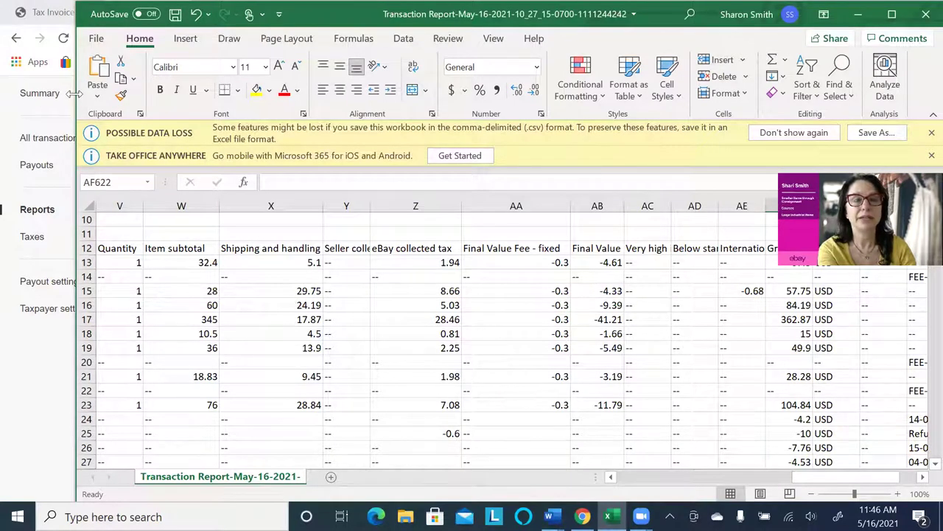
drag(73, 93, 2, 94)
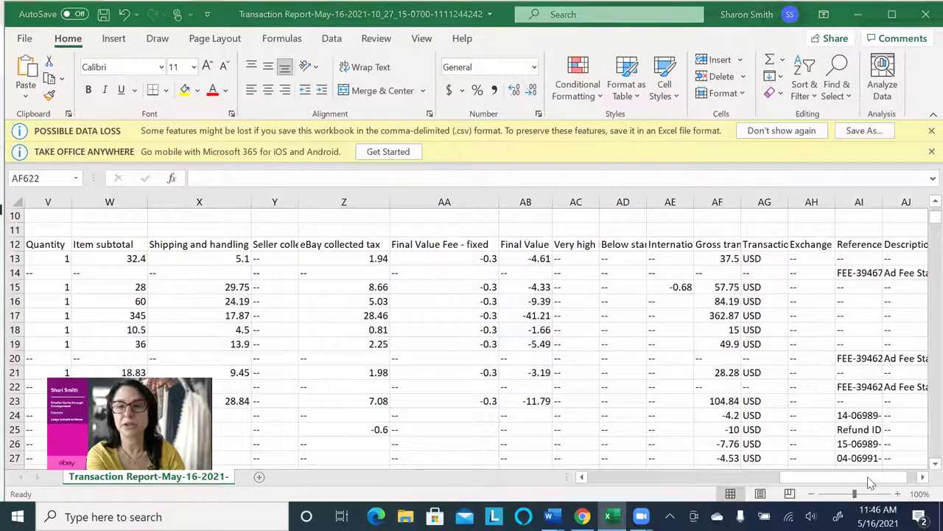
drag(793, 480, 771, 451)
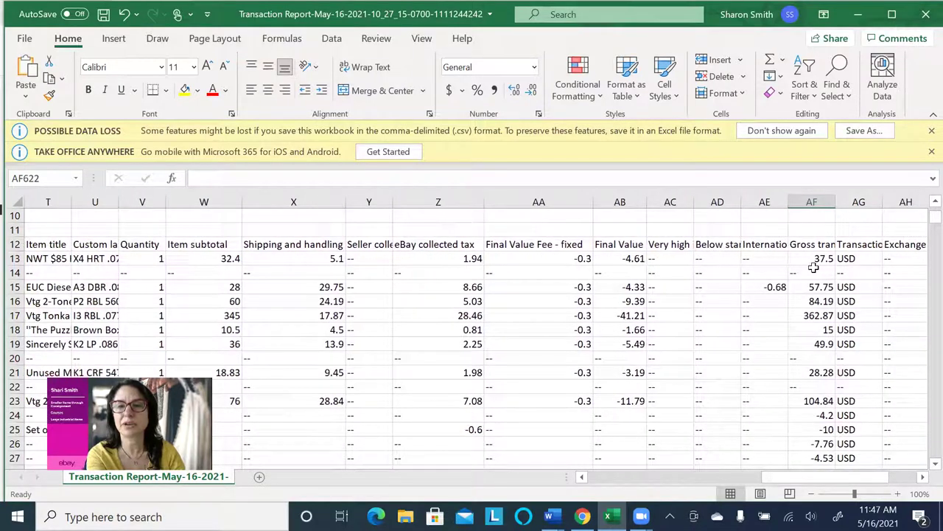
drag(836, 199, 862, 199)
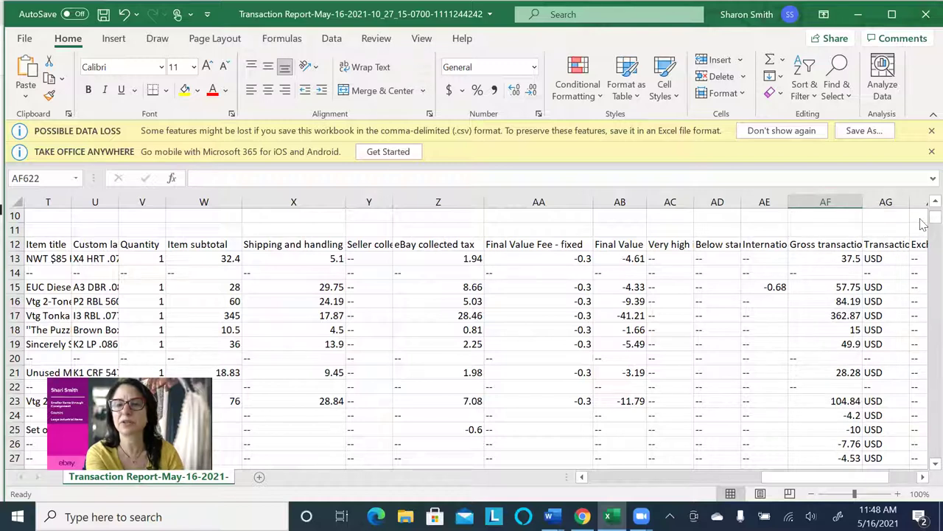
Total the gross transaction column in cell AF621 with AutoSum, extending the formula's range to =SUM(AF1:AF620).
scroll(921, 224, down, 20)
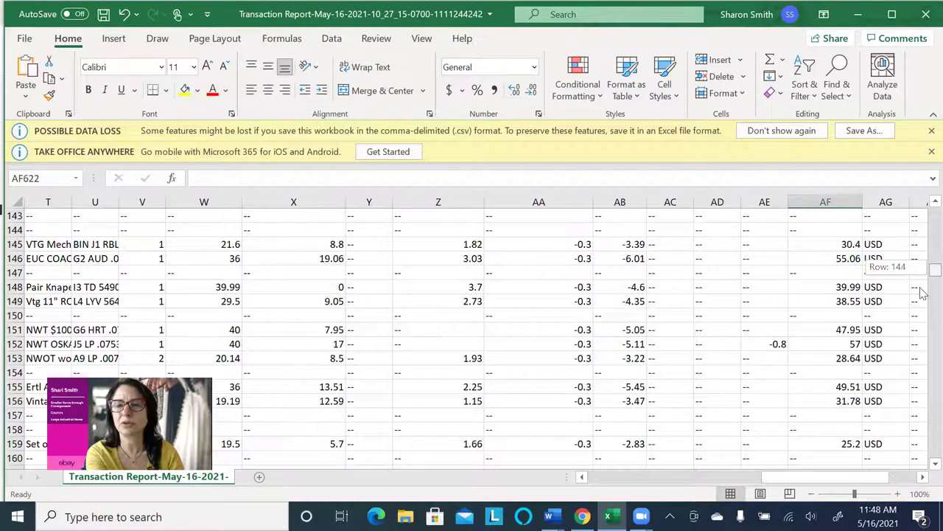
scroll(921, 292, down, 20)
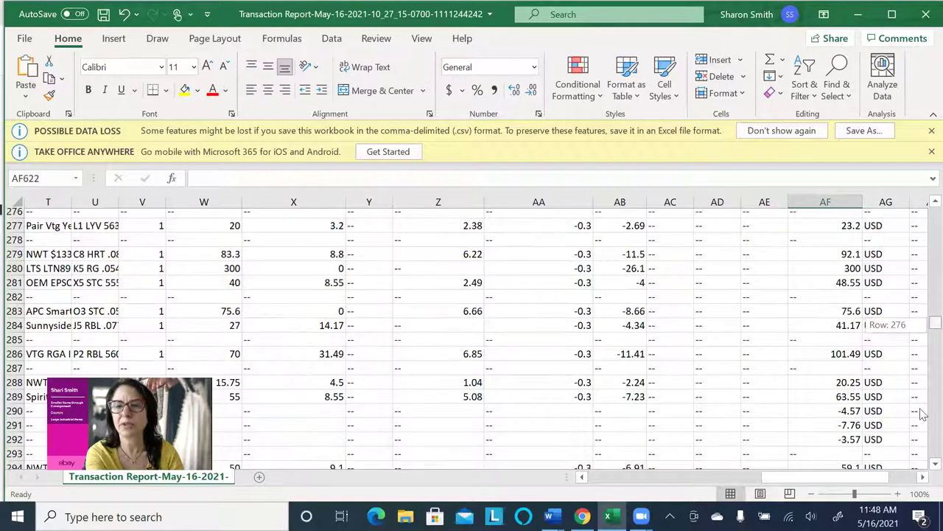
scroll(922, 414, down, 20)
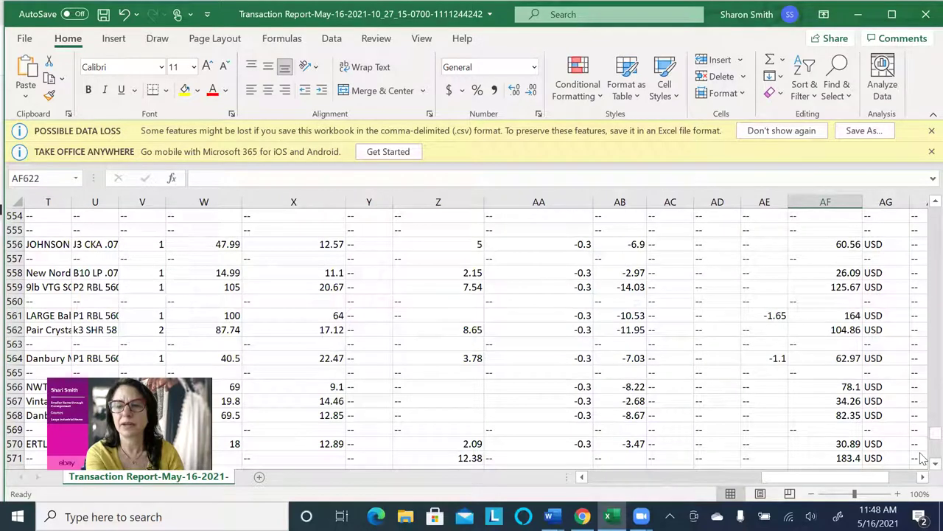
scroll(921, 457, down, 7)
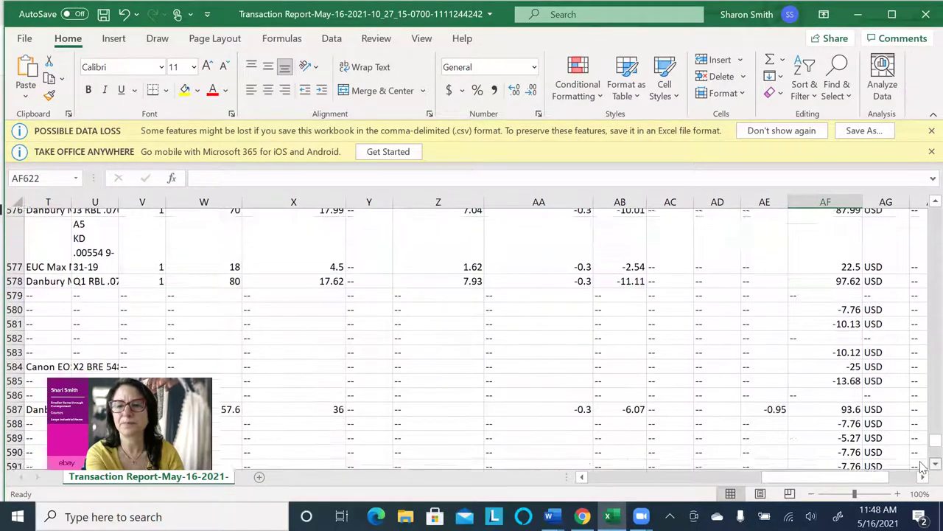
scroll(921, 465, down, 10)
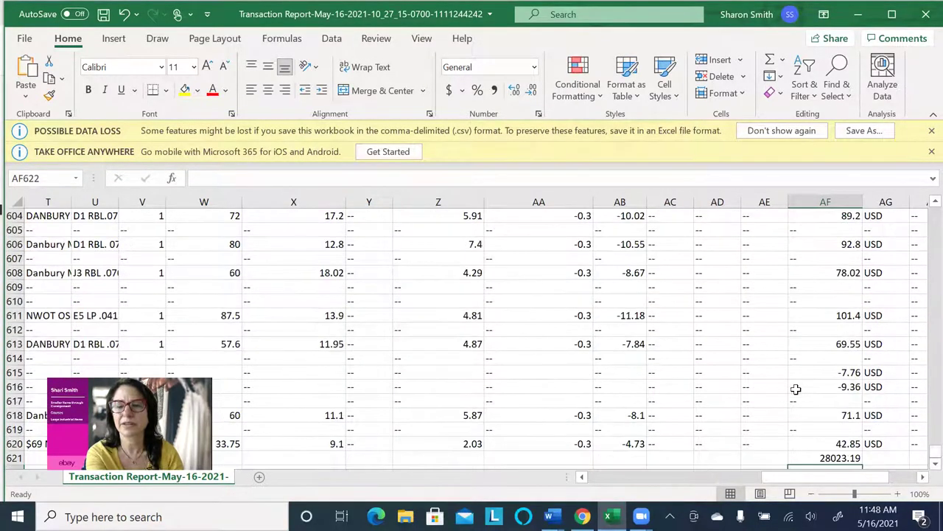
click(814, 458)
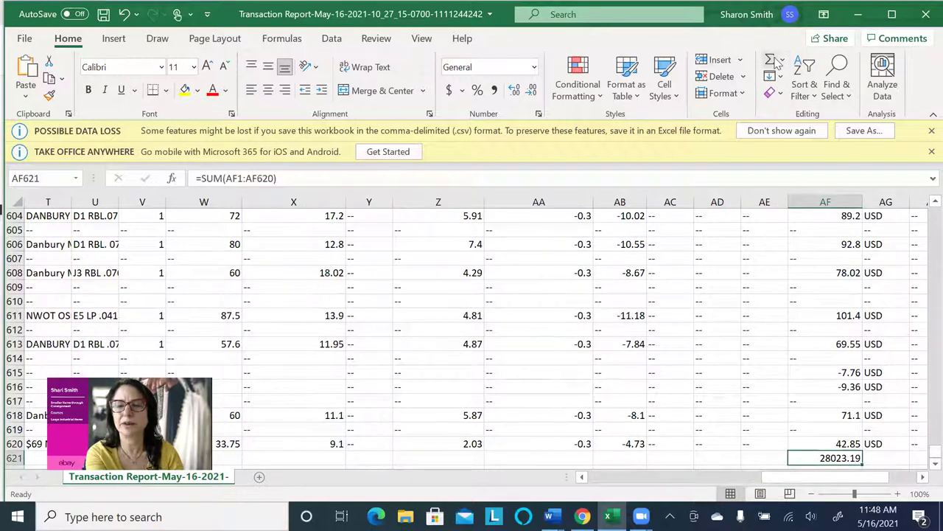
click(772, 62)
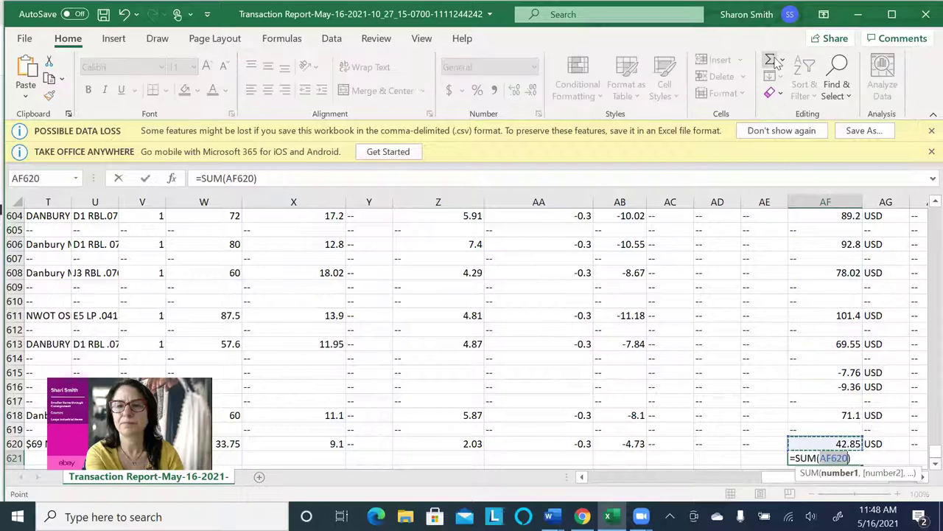
click(832, 457)
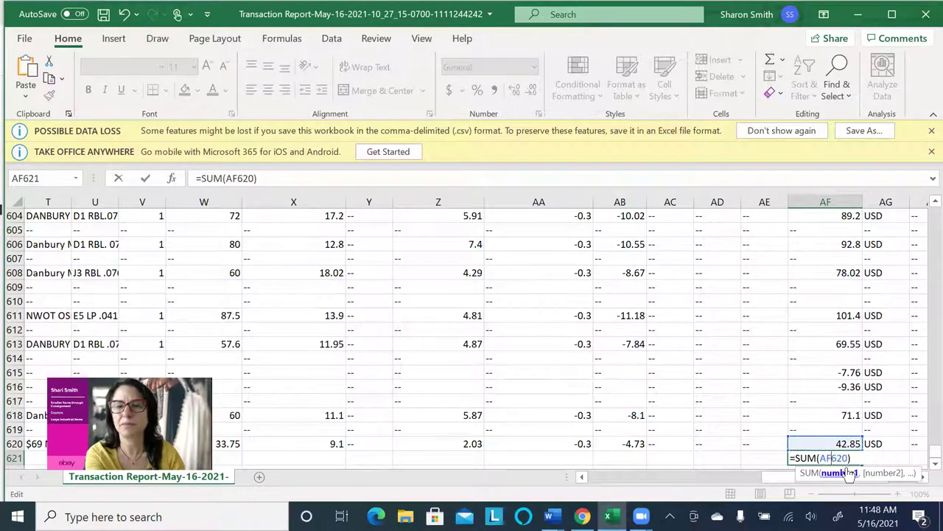
text(1)
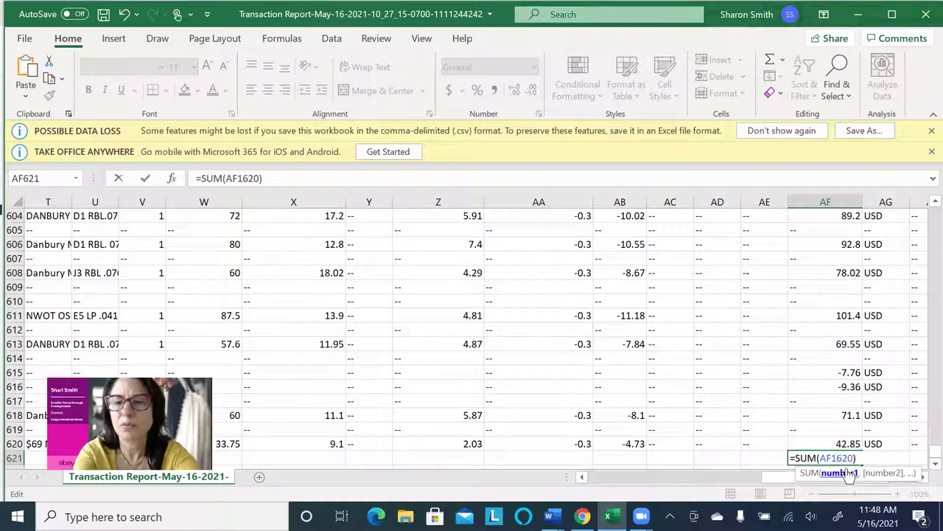
text(z')
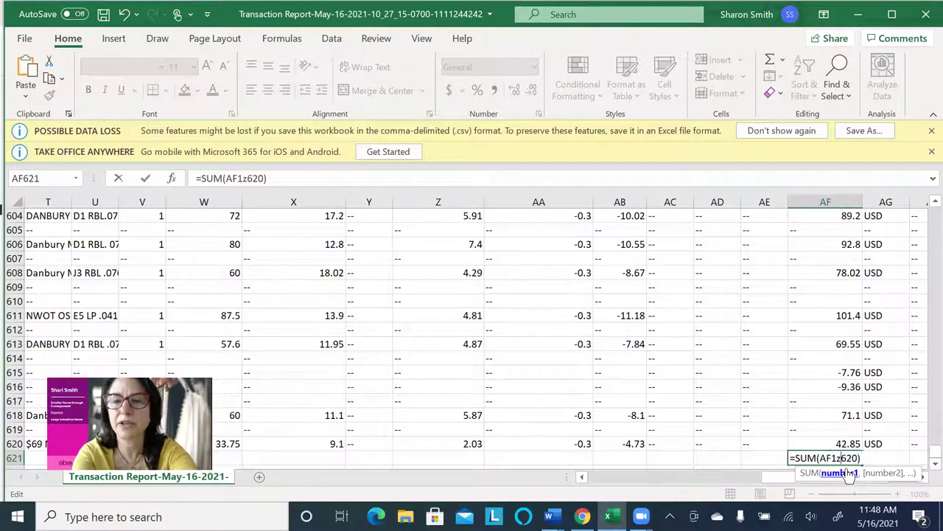
key(BackSpace)
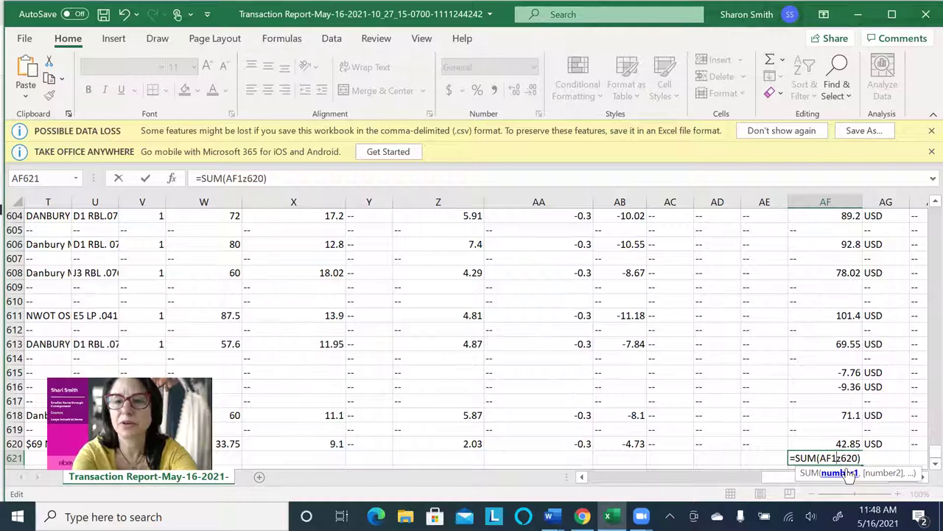
key(BackSpace)
text(:)
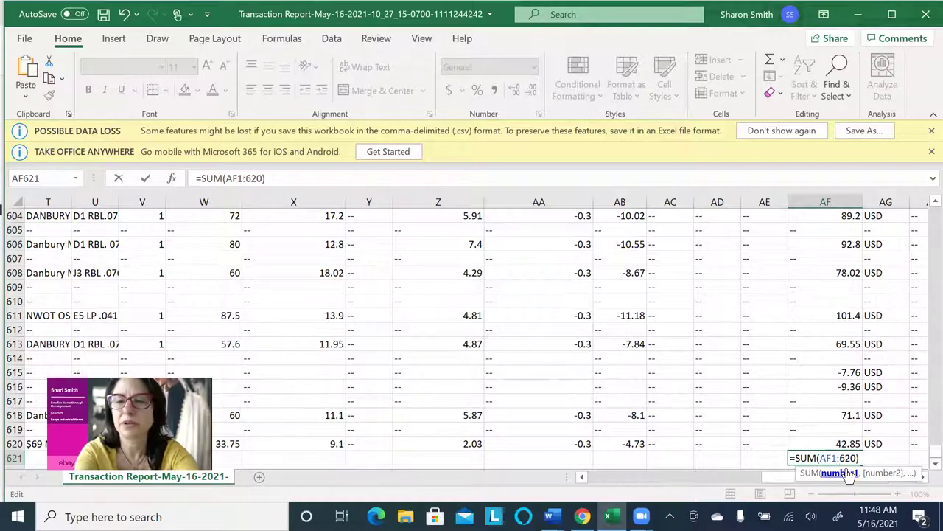
text(AF)
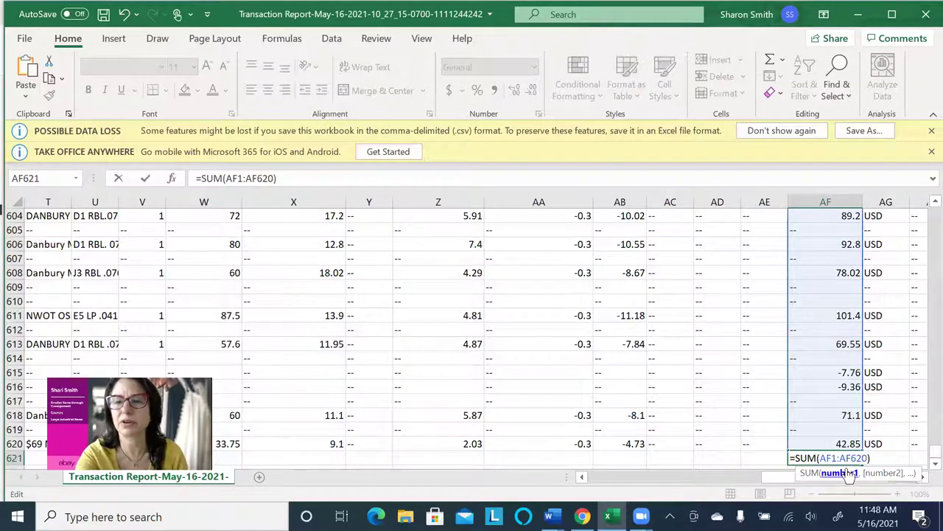
key(Return)
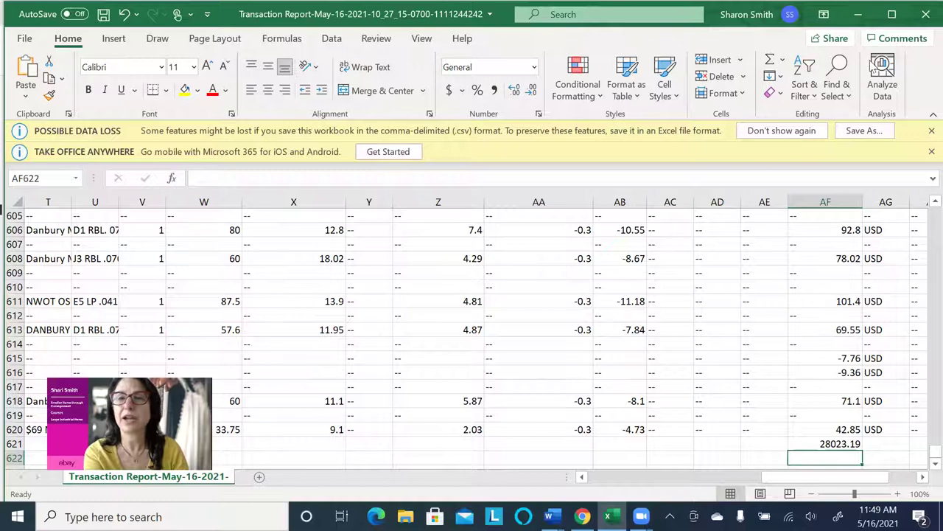
Return to the Seller Hub Reports page and bring up the Invoices list to view the download options of the Apr 2021 tax invoice.
click(859, 15)
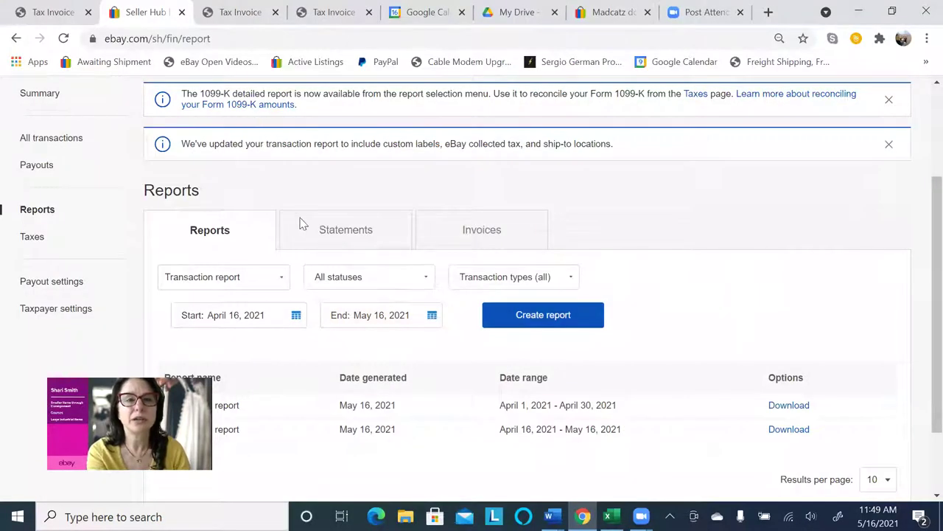
scroll(266, 215, up, 2)
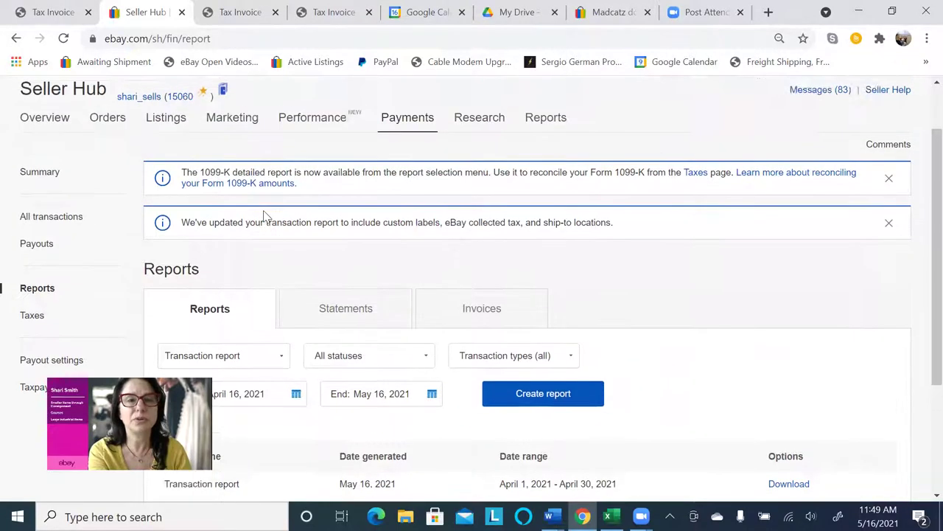
scroll(265, 215, down, 2)
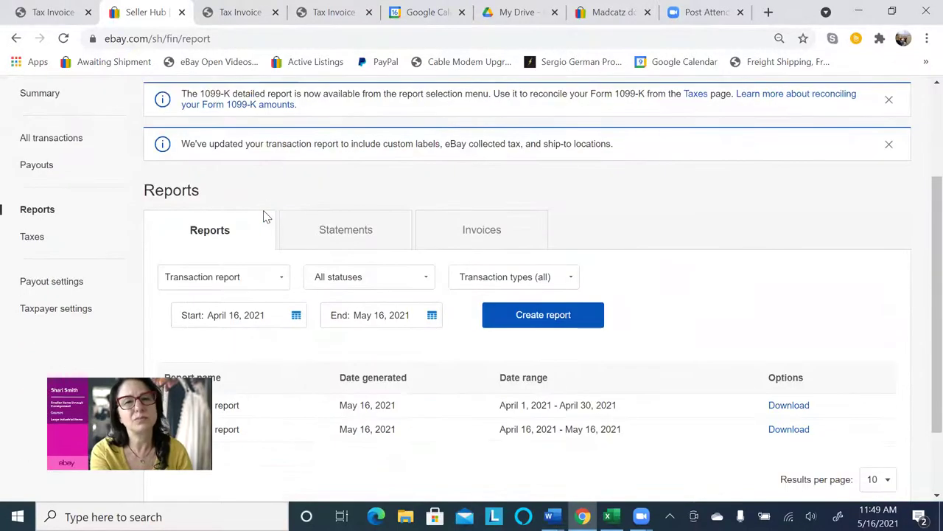
click(481, 241)
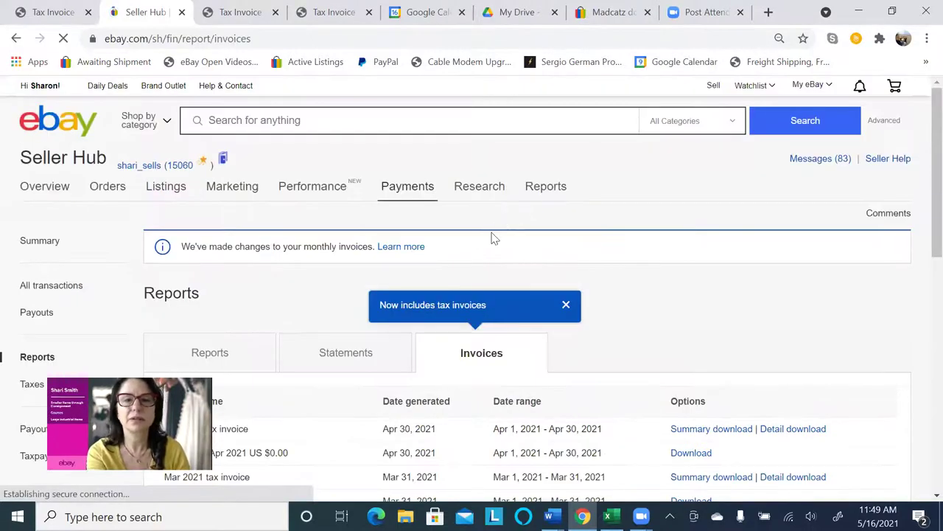
scroll(491, 238, down, 3)
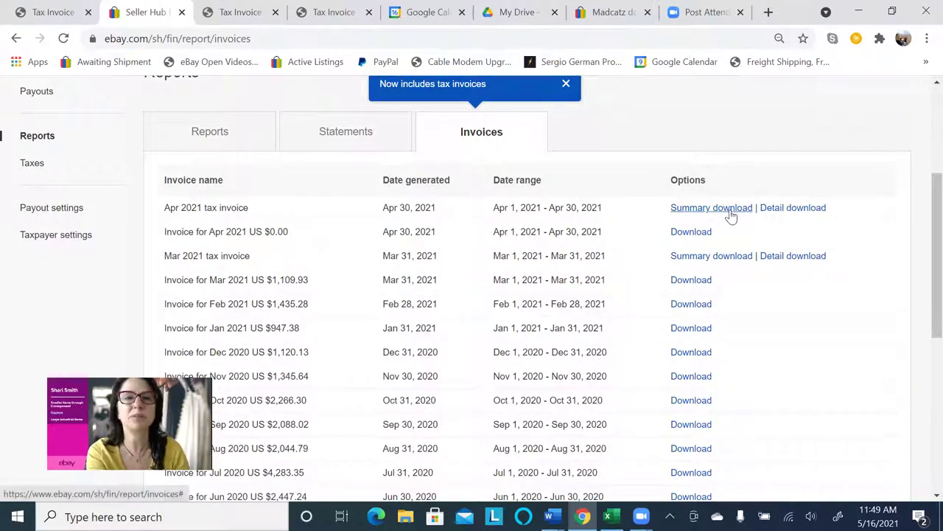
Switch to the already downloaded Tax Invoice Summary Report for April 2021 and examine its fee breakdown and invoice total.
click(221, 16)
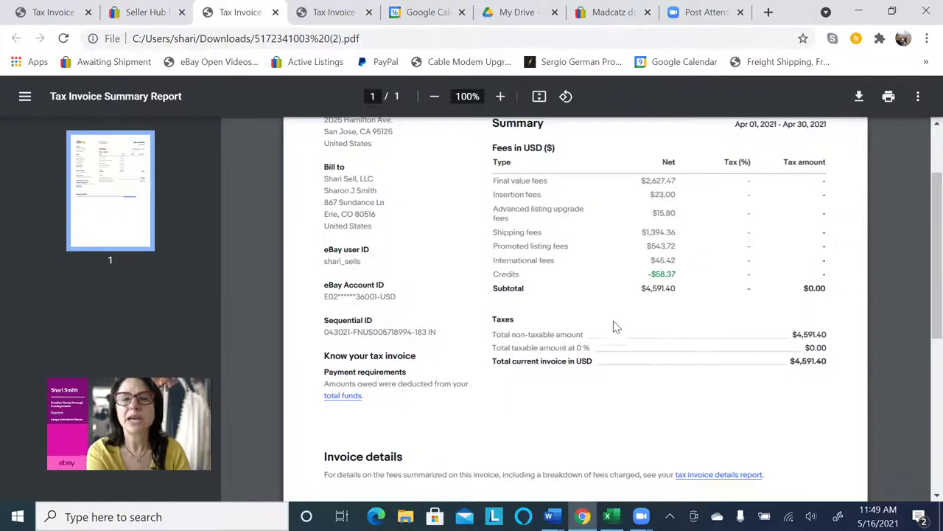
scroll(616, 326, up, 3)
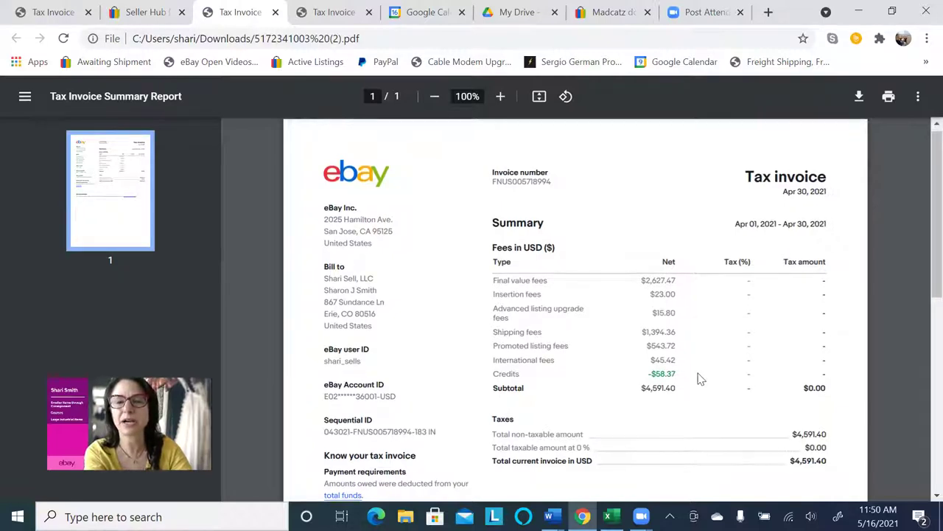
scroll(700, 379, down, 1)
scroll(700, 379, down, 1)
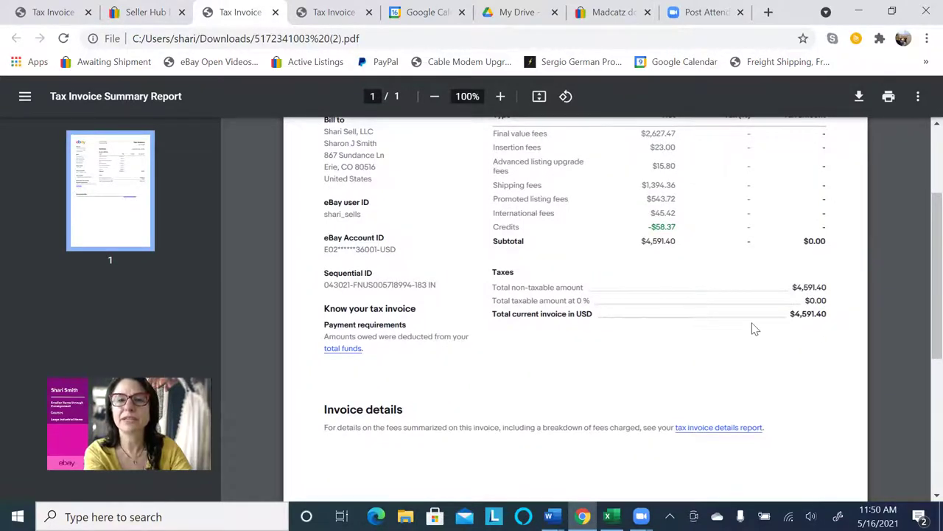
scroll(753, 329, up, 1)
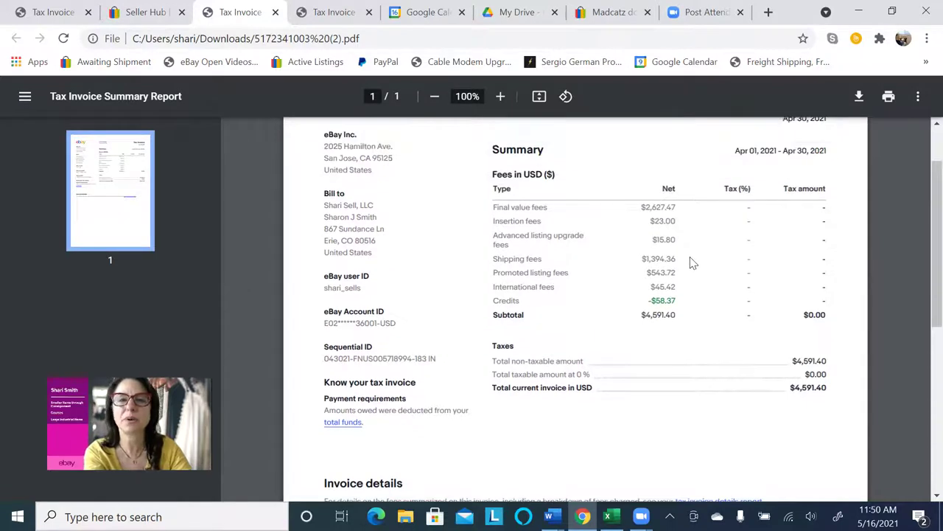